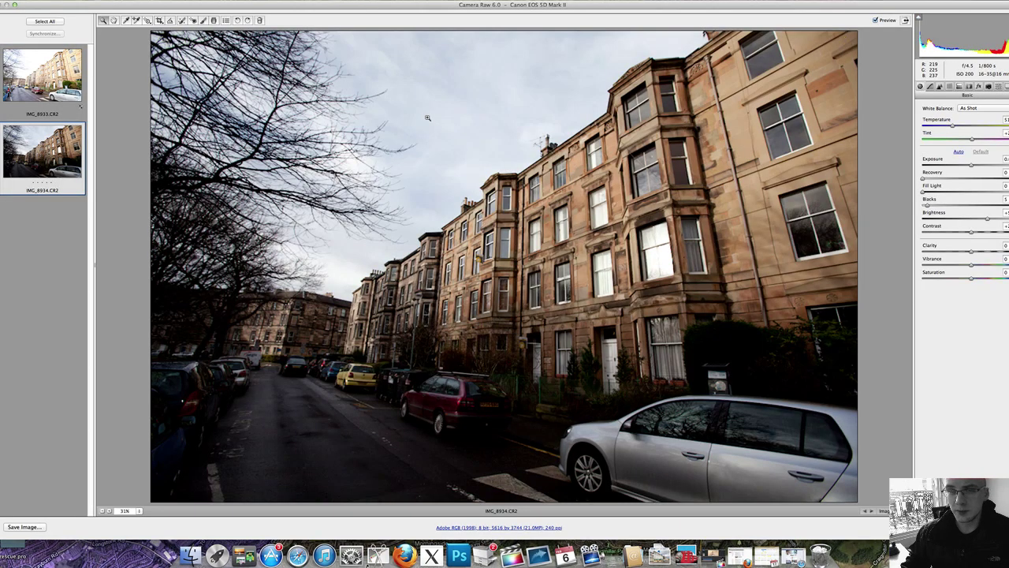
Step: Compare the brighter IMG_8933.CR2 and darker IMG_8934.CR2 exposures of the street
key(Up)
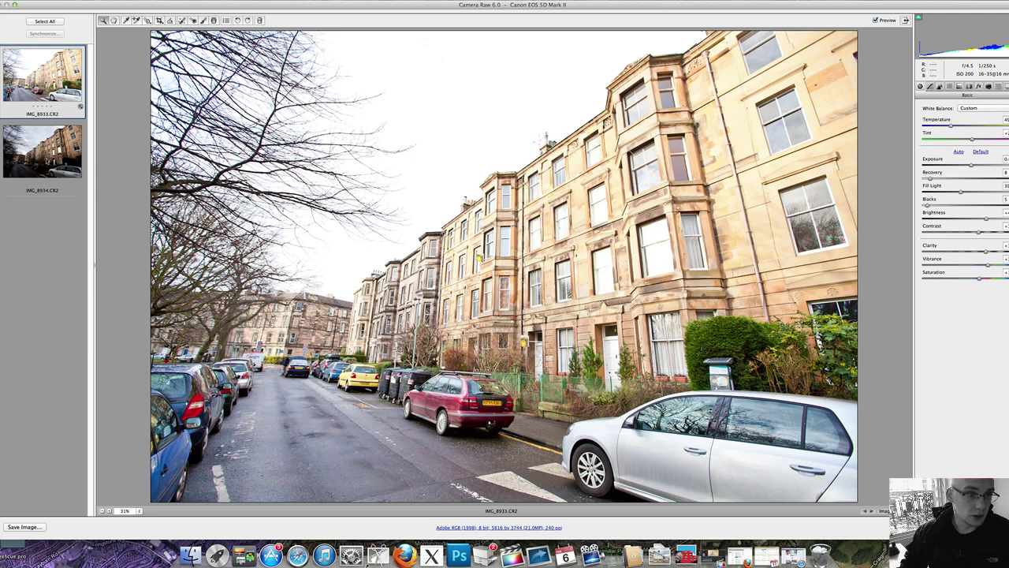
click(42, 149)
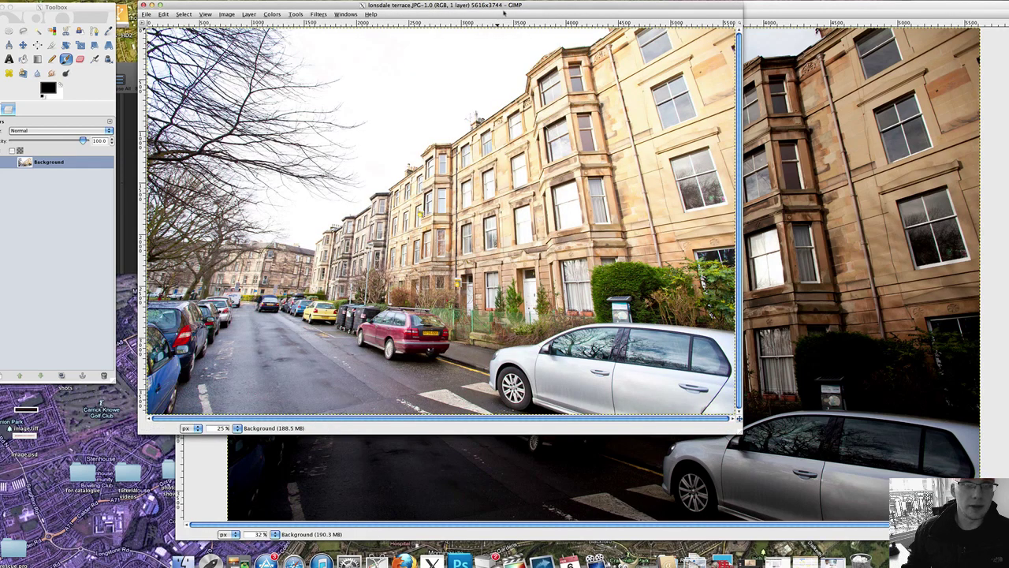
Step: Switch to GIMP and copy the bright photo's Background layer into the darker lonsdale terrace_1.JPG image as a new layer
drag(508, 10, 496, 10)
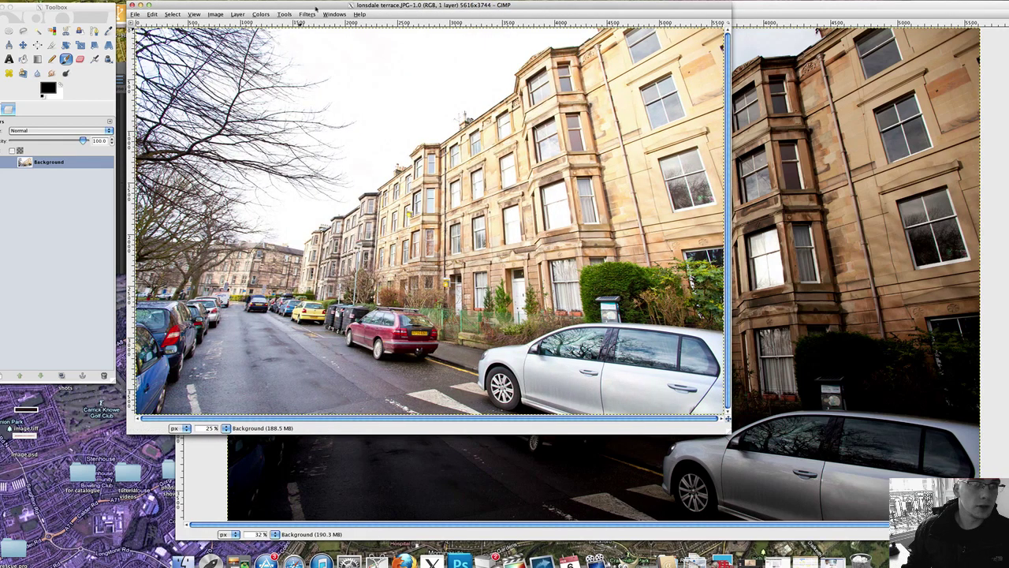
drag(314, 6, 458, 120)
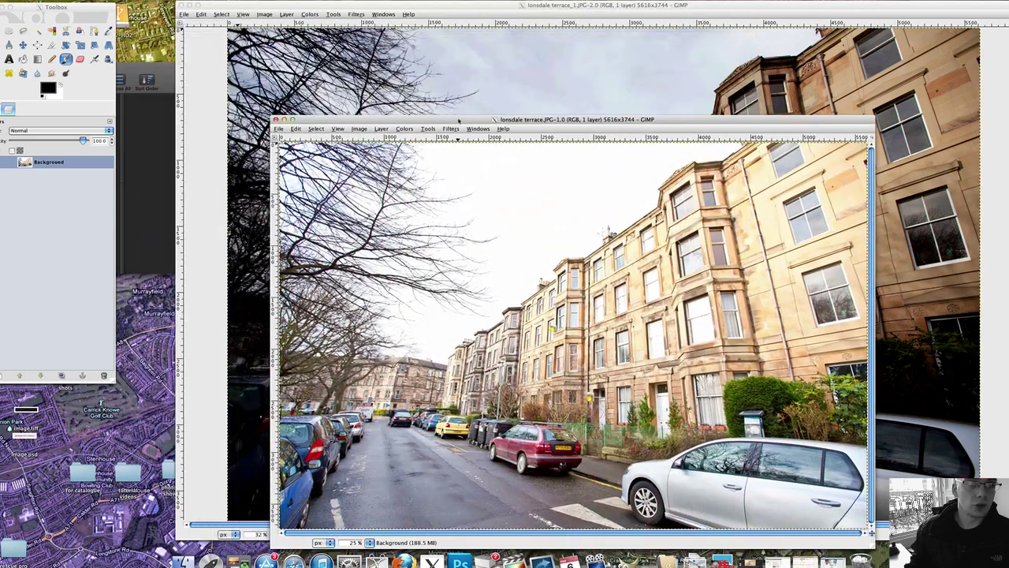
click(20, 167)
drag(24, 162, 313, 82)
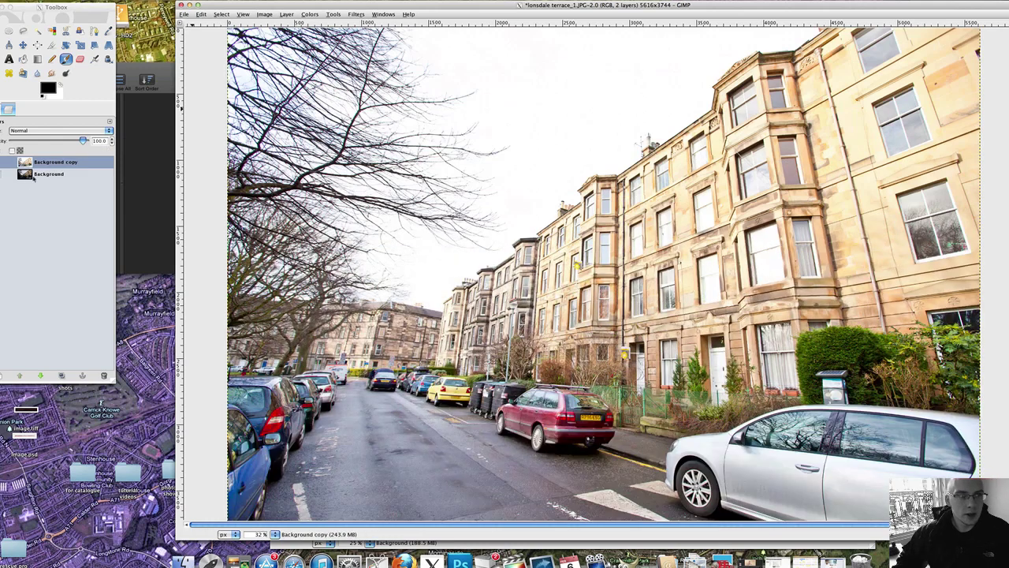
Step: Check the two exposures against each other, and duplicate both the dark Background layer and the bright Background copy layer
click(2, 165)
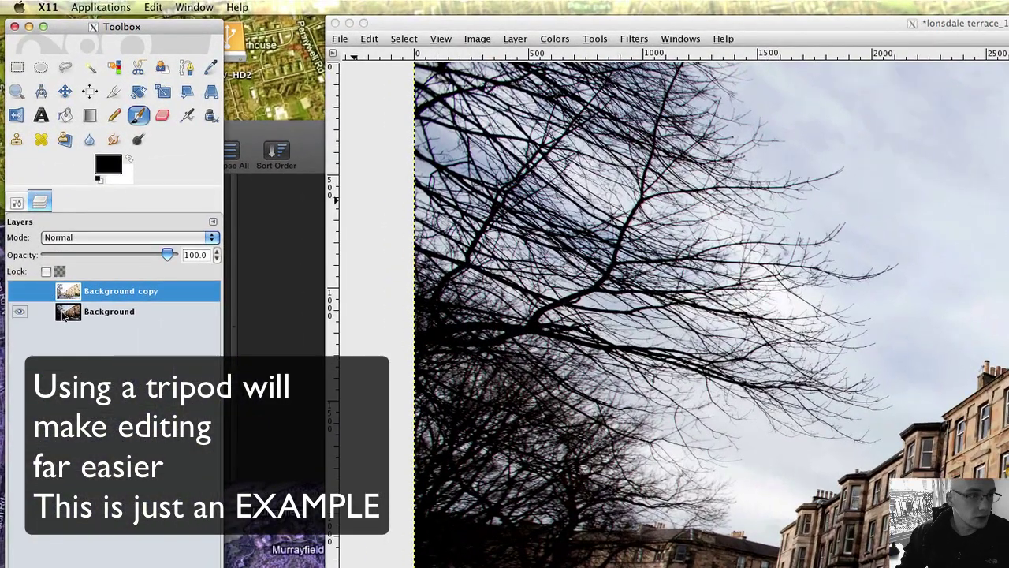
click(20, 291)
drag(94, 312, 110, 546)
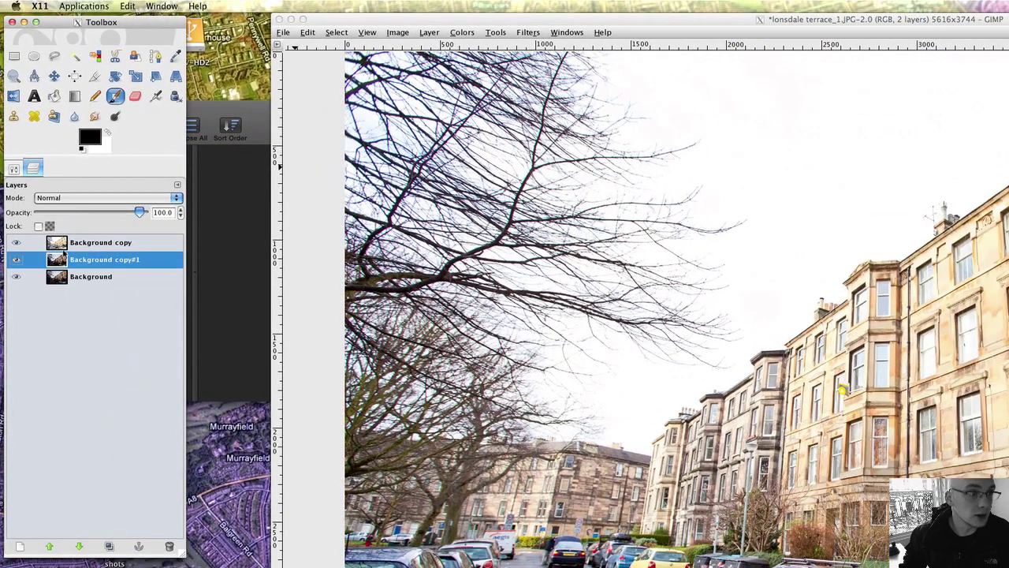
drag(65, 245, 114, 547)
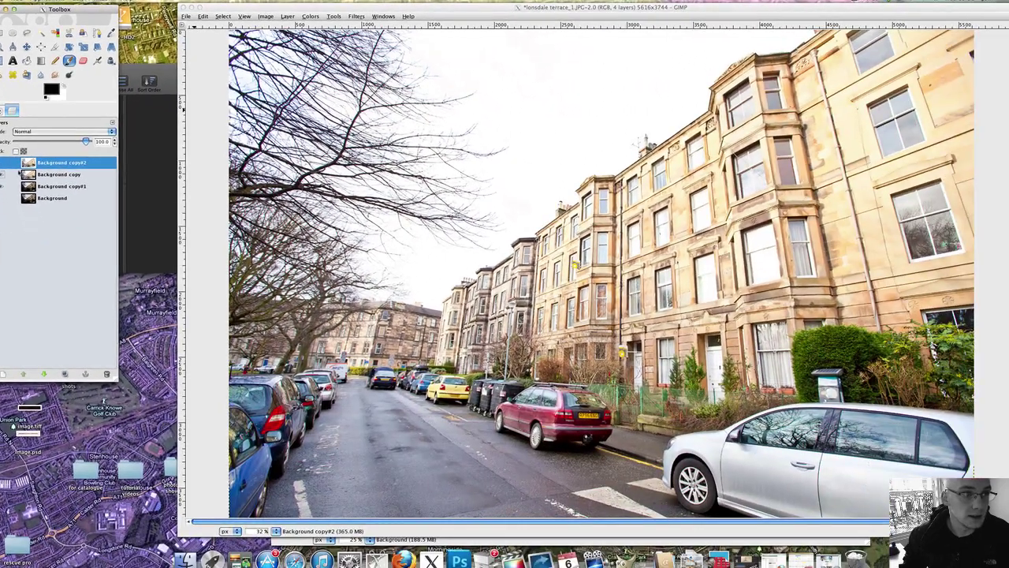
Step: Add a White (full opacity) layer mask to the Background copy layer
click(19, 173)
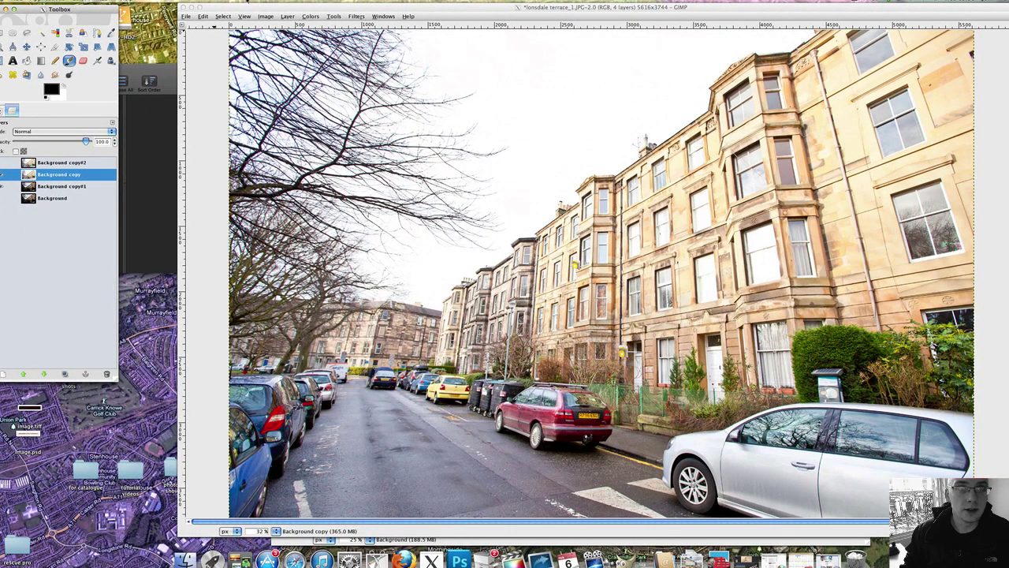
drag(260, 8, 201, 8)
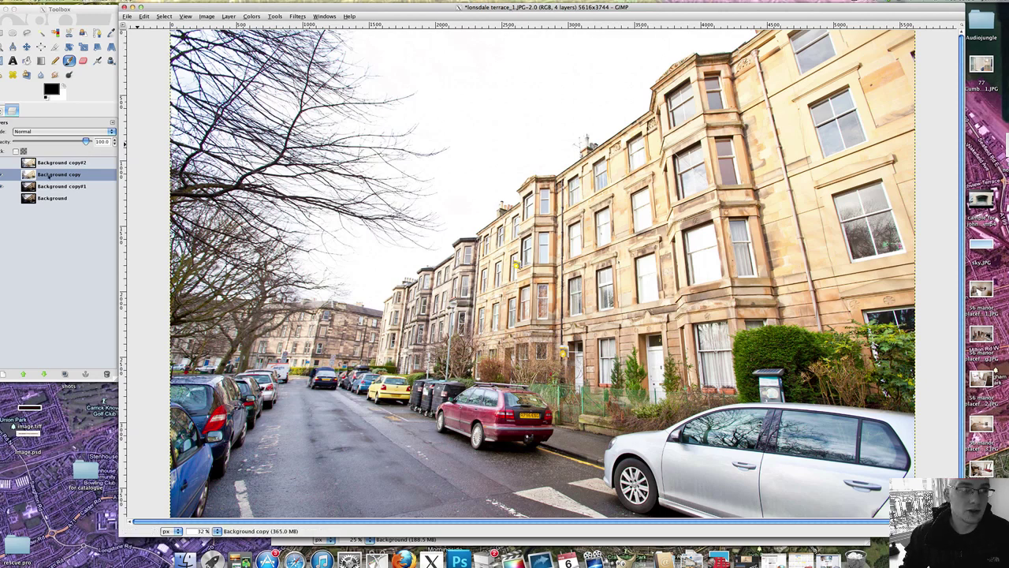
right_click(46, 175)
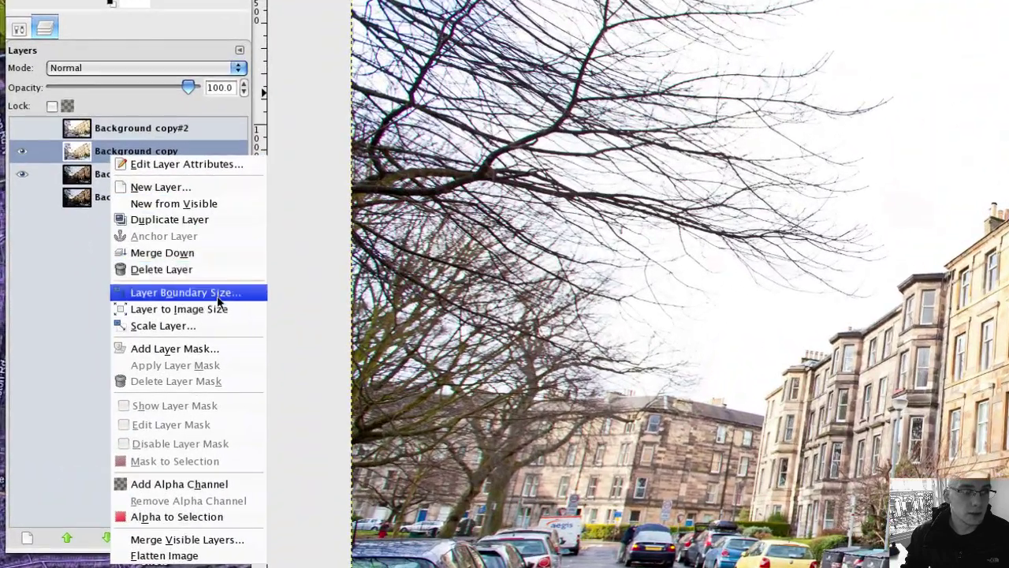
click(189, 348)
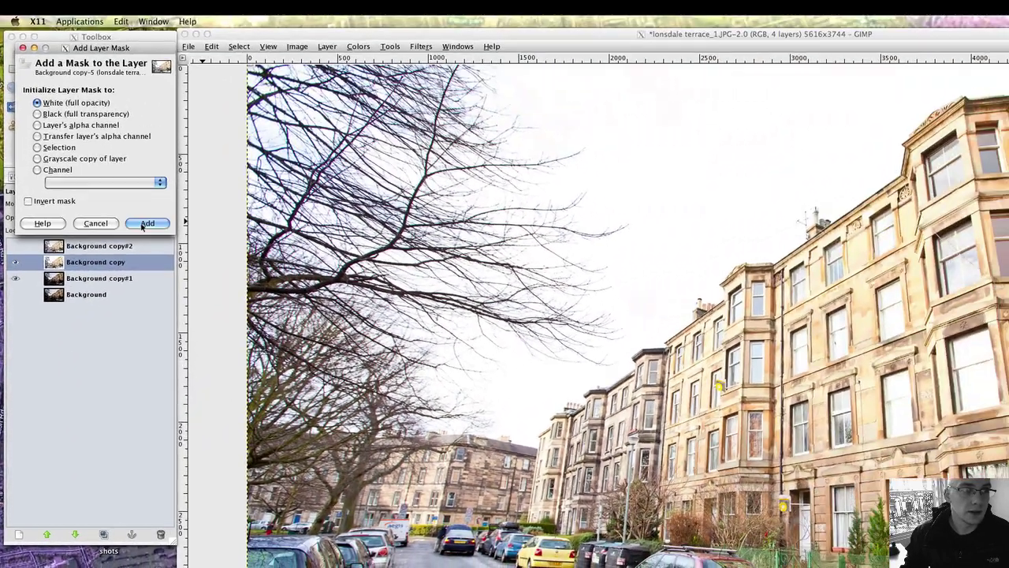
click(210, 95)
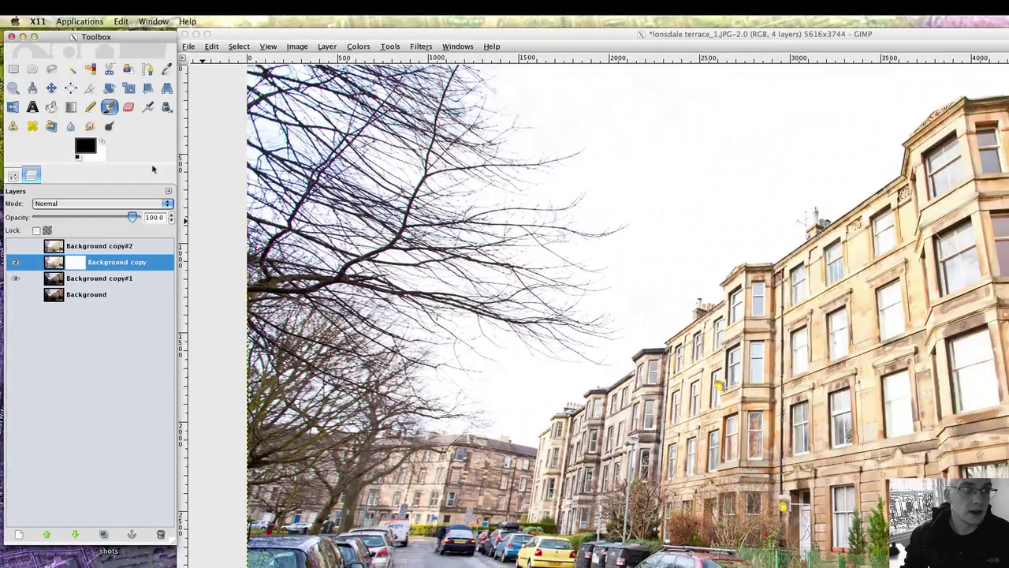
Step: Paint the layer mask black over the sky with the Paintbrush to reveal the darker sky beneath
click(109, 107)
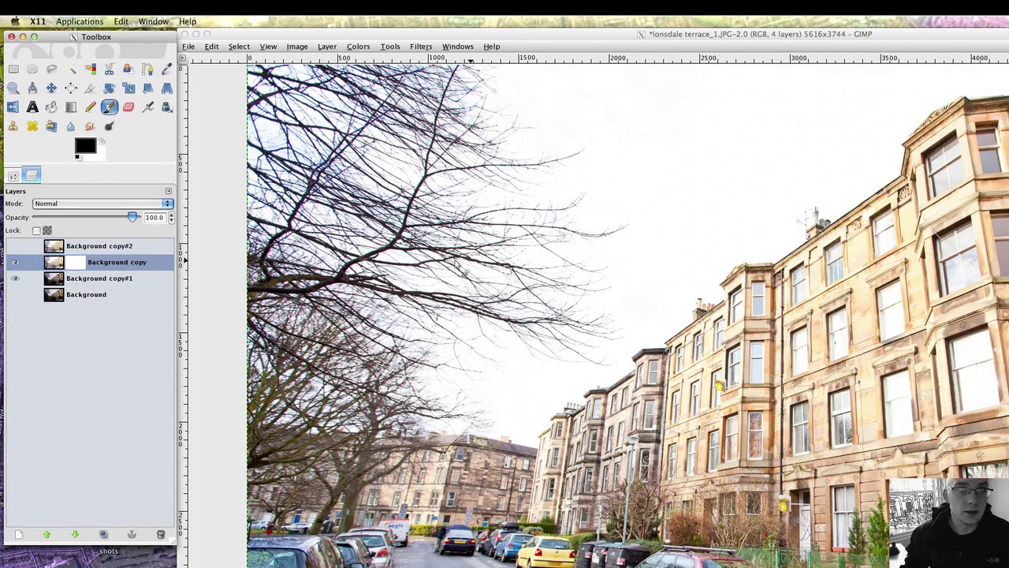
click(13, 175)
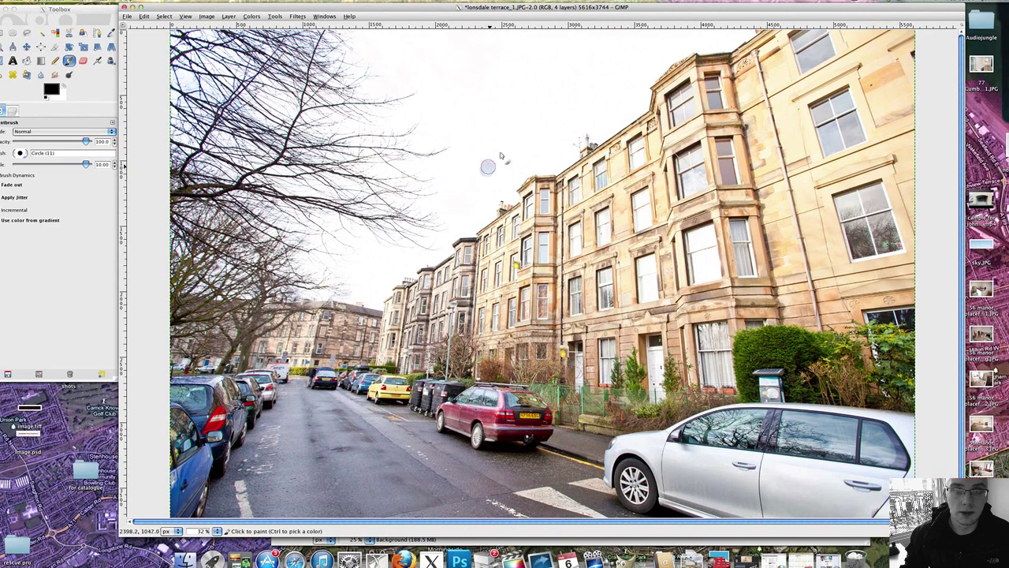
mouse_move(490, 166)
mouse_down()
mouse_move(589, 70)
mouse_move(552, 123)
mouse_move(487, 118)
mouse_move(411, 143)
mouse_move(331, 125)
mouse_move(446, 97)
mouse_move(404, 90)
mouse_move(600, 56)
mouse_move(487, 37)
mouse_move(732, 35)
mouse_move(329, 209)
mouse_move(319, 181)
mouse_up()
mouse_move(382, 157)
mouse_down()
mouse_move(465, 152)
mouse_move(532, 169)
mouse_move(558, 165)
mouse_move(640, 106)
mouse_move(666, 63)
mouse_move(721, 35)
mouse_move(278, 36)
mouse_up()
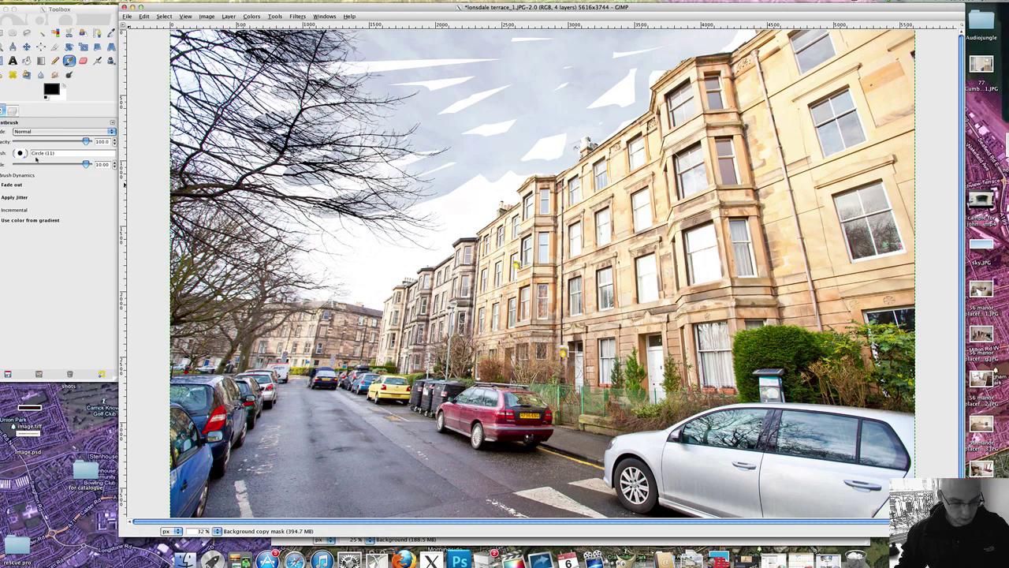
Step: Select the white sky on the Background copy#2 layer by its colour and grow the selection by 2 pixels
key(z)
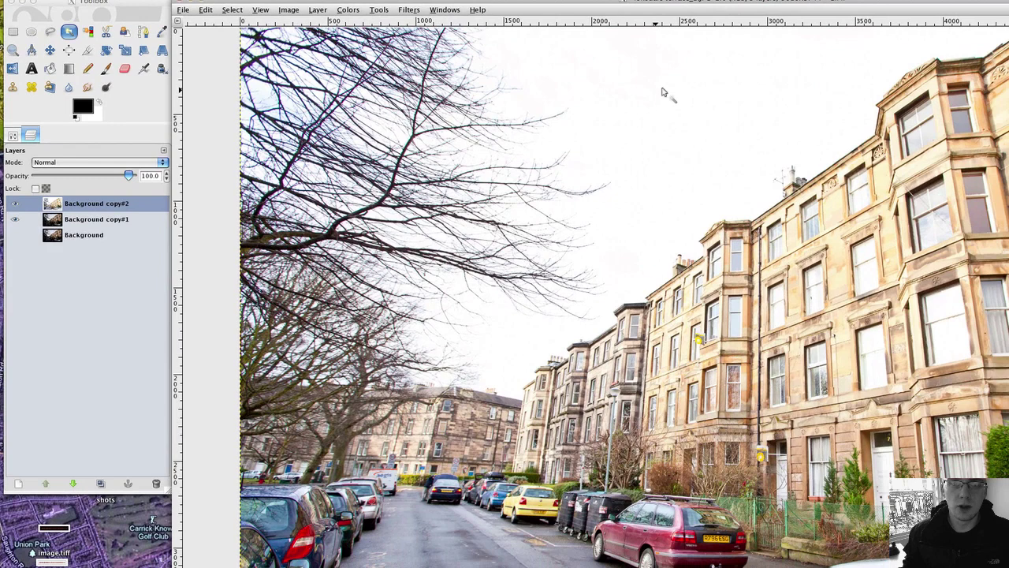
click(712, 131)
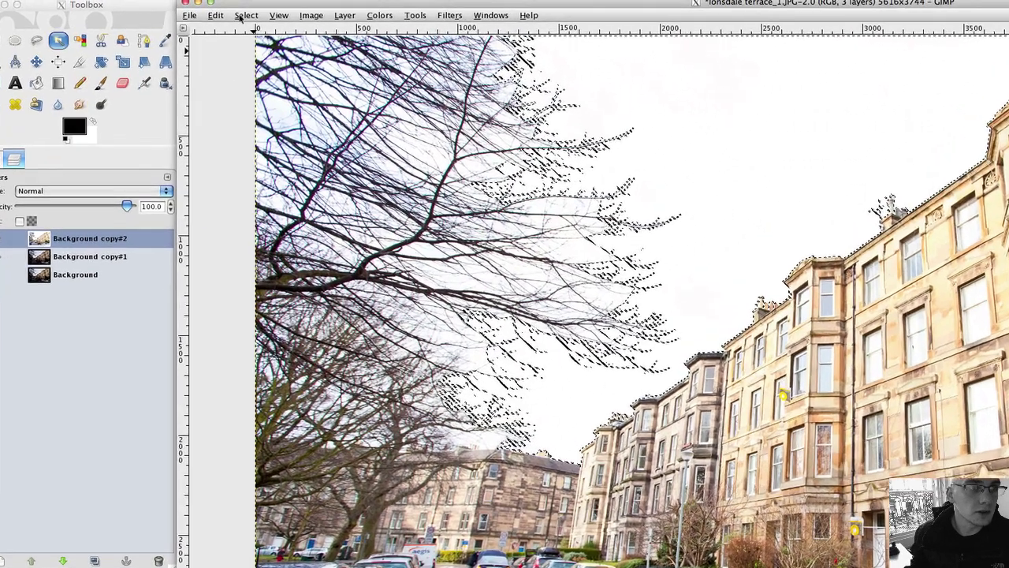
click(230, 10)
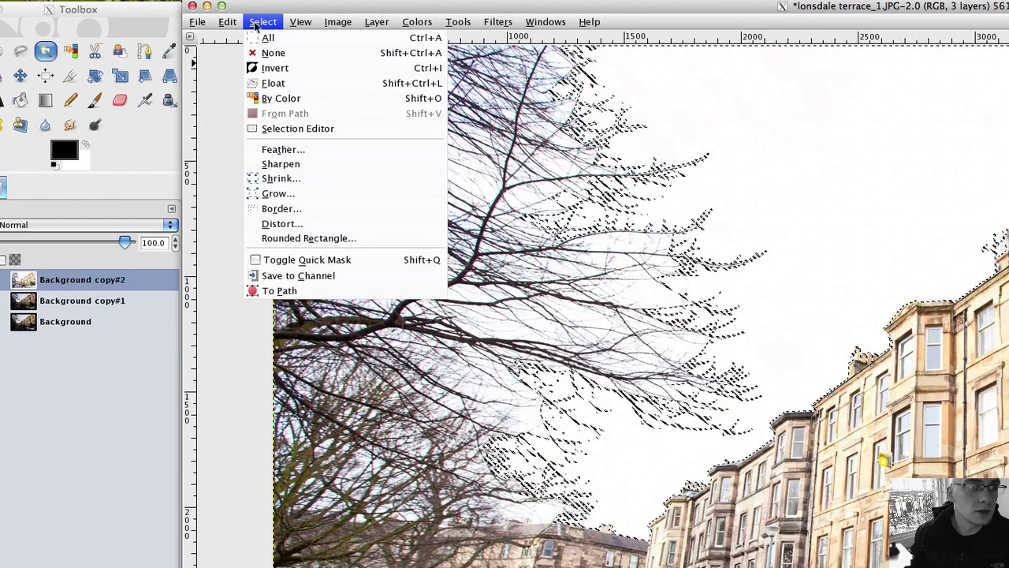
click(278, 194)
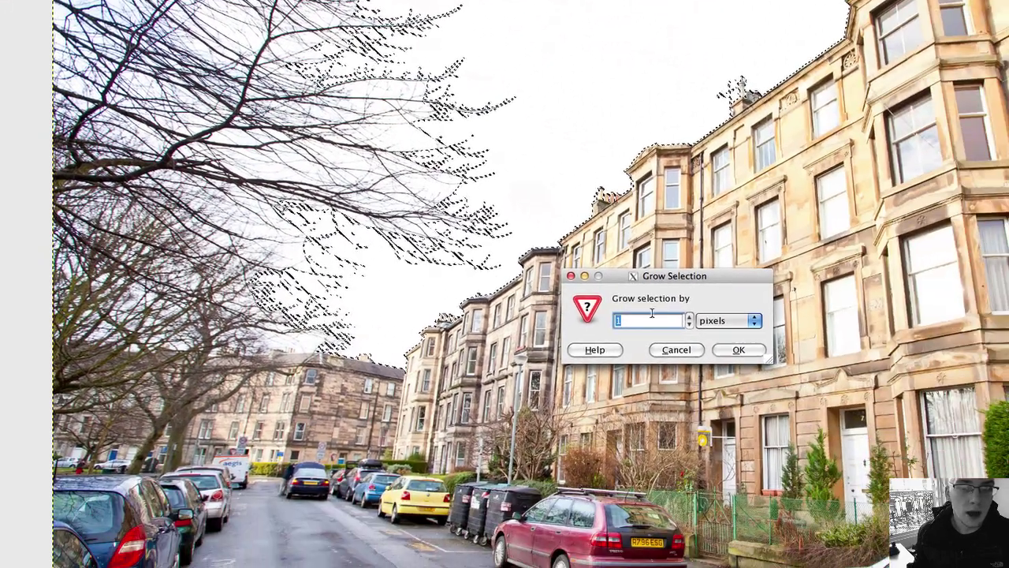
text(2)
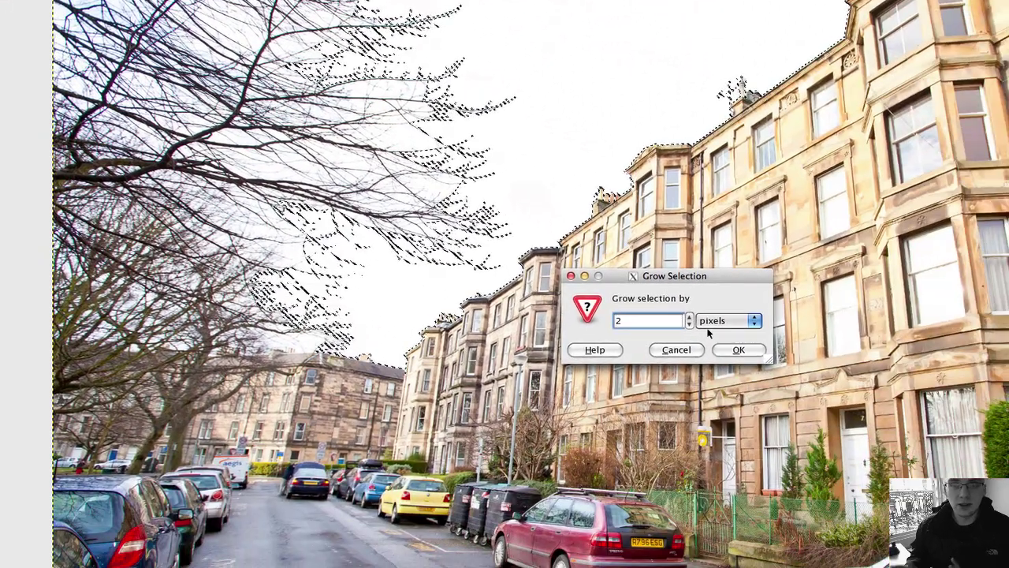
click(742, 350)
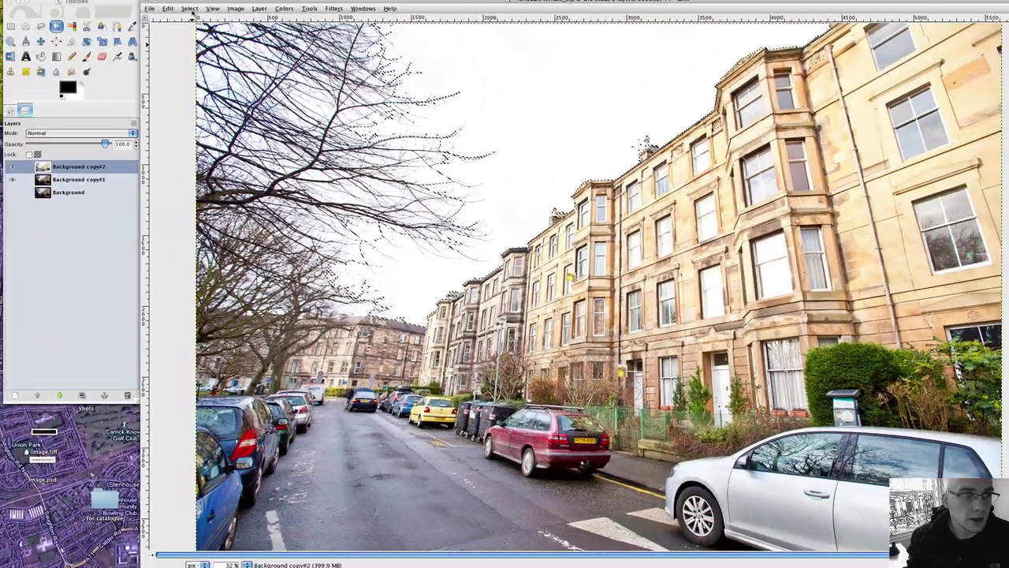
Step: Invert the sky selection and float the selected buildings, street and trees
click(190, 8)
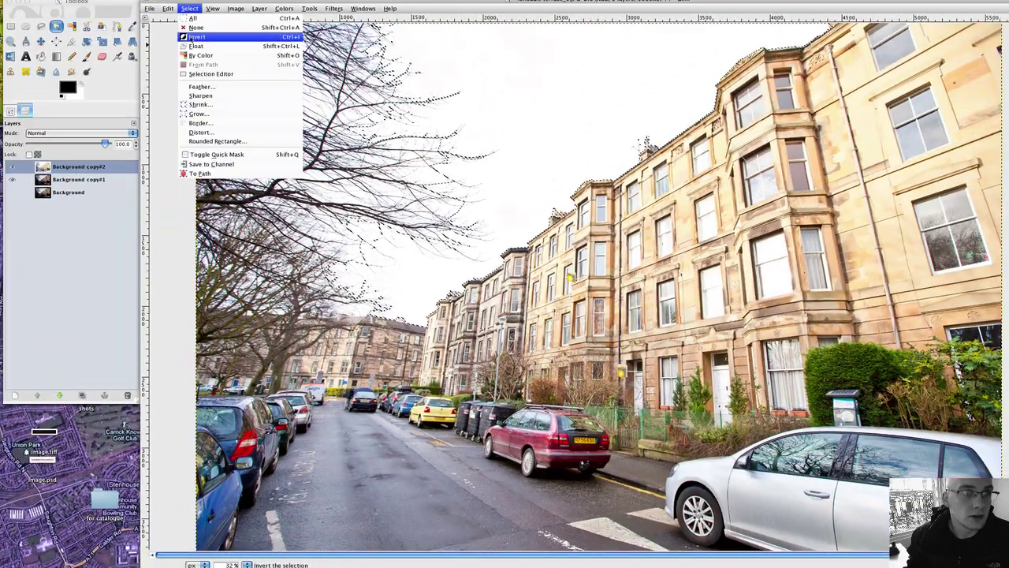
click(201, 36)
key(ctrl+z)
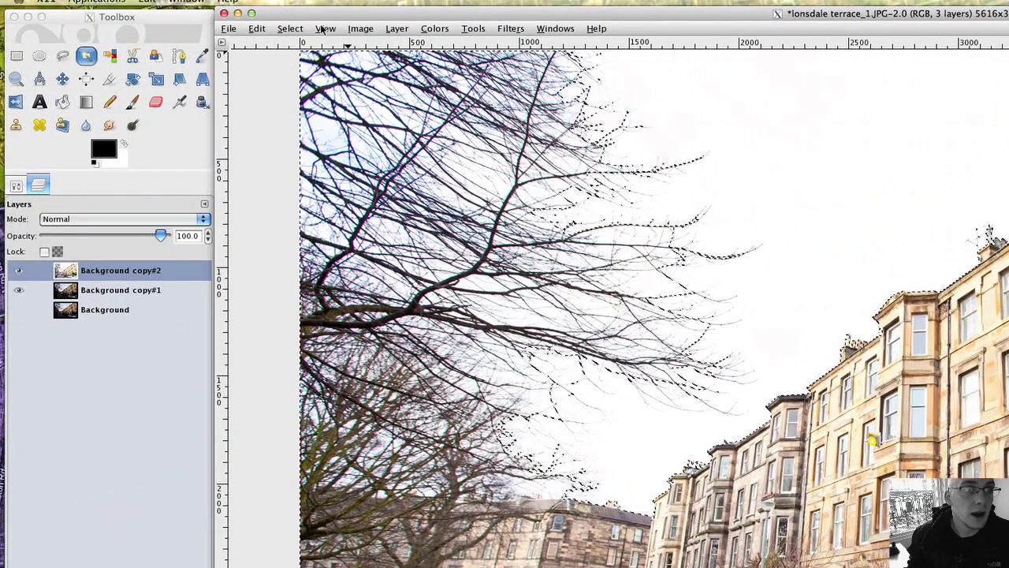
click(290, 28)
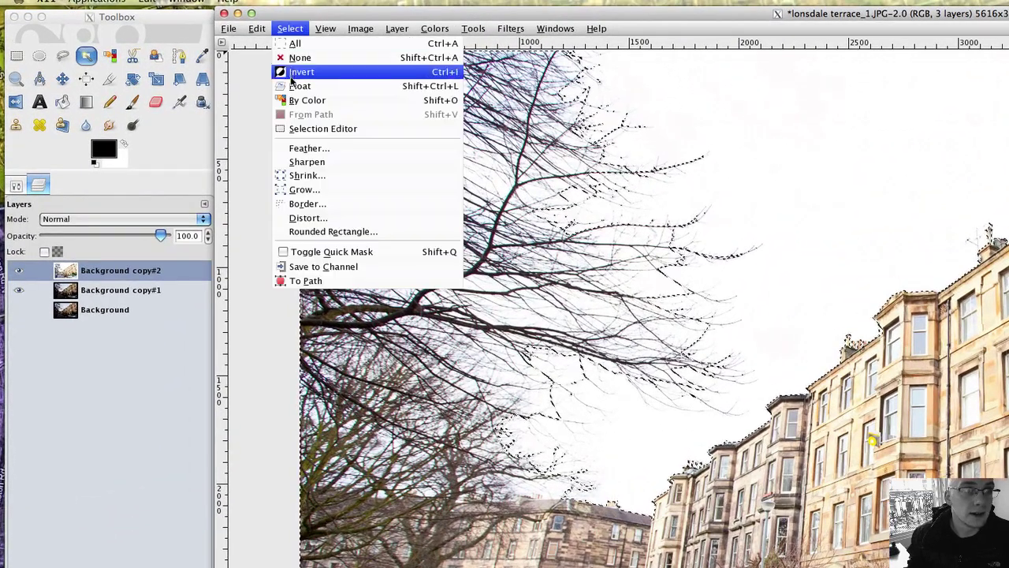
click(303, 84)
Step: Turn the floating selection into a new layer and hide the Background copy#2 layer
right_click(89, 277)
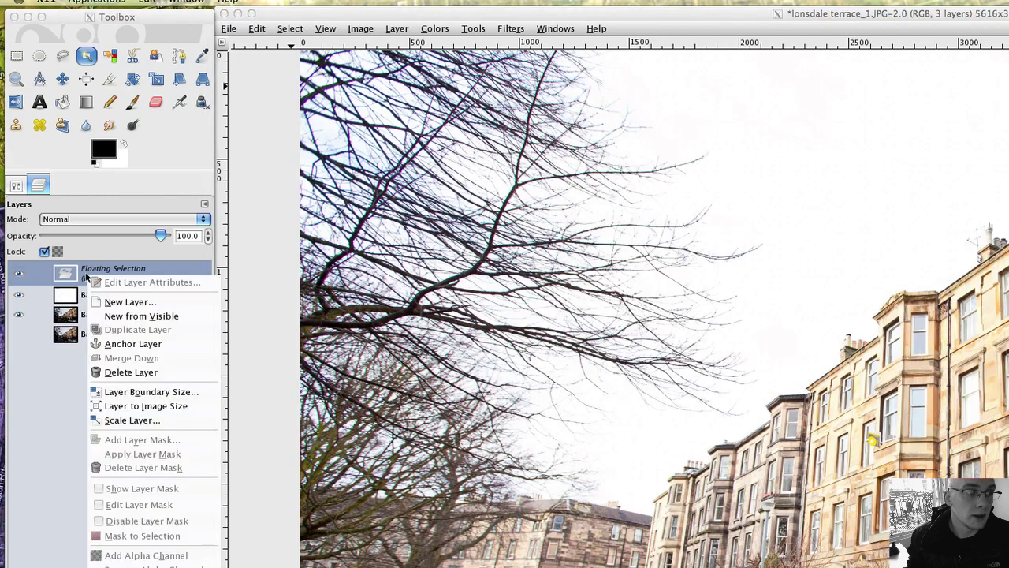
click(103, 308)
click(19, 295)
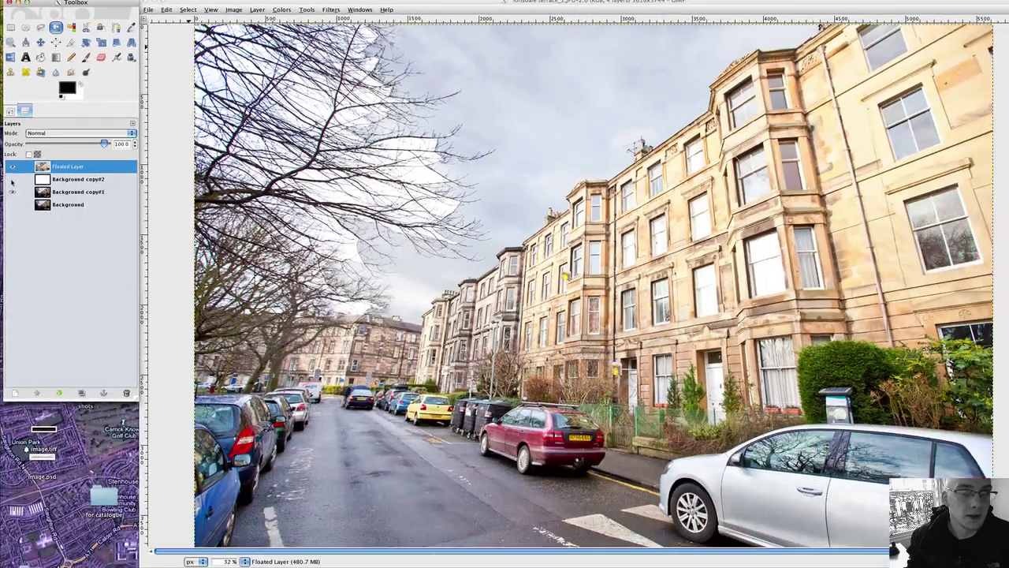
click(12, 180)
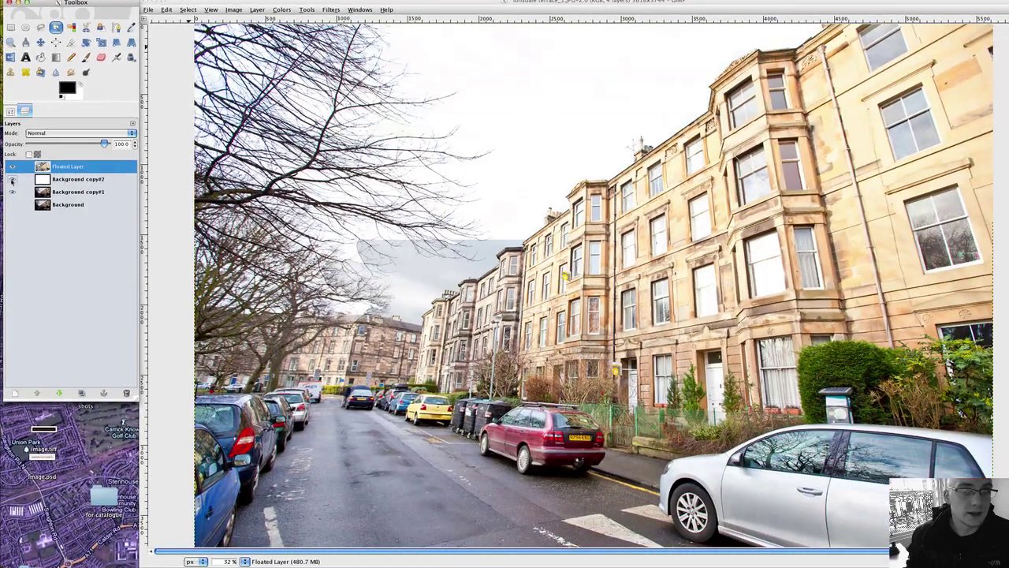
click(12, 180)
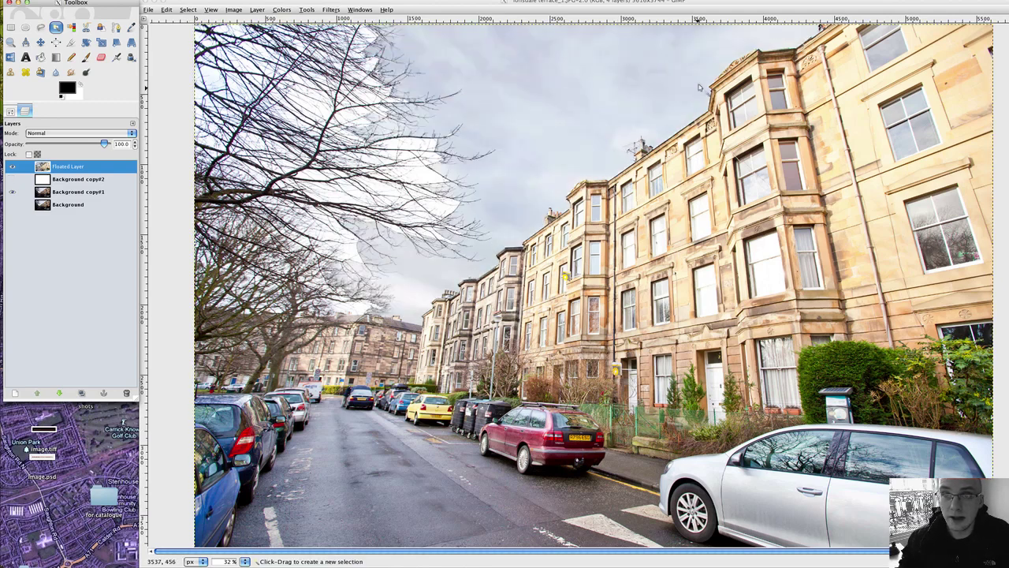
Step: Hide the Background copy#1 layer and add a White (full opacity) layer mask to the Floated Layer
click(593, 185)
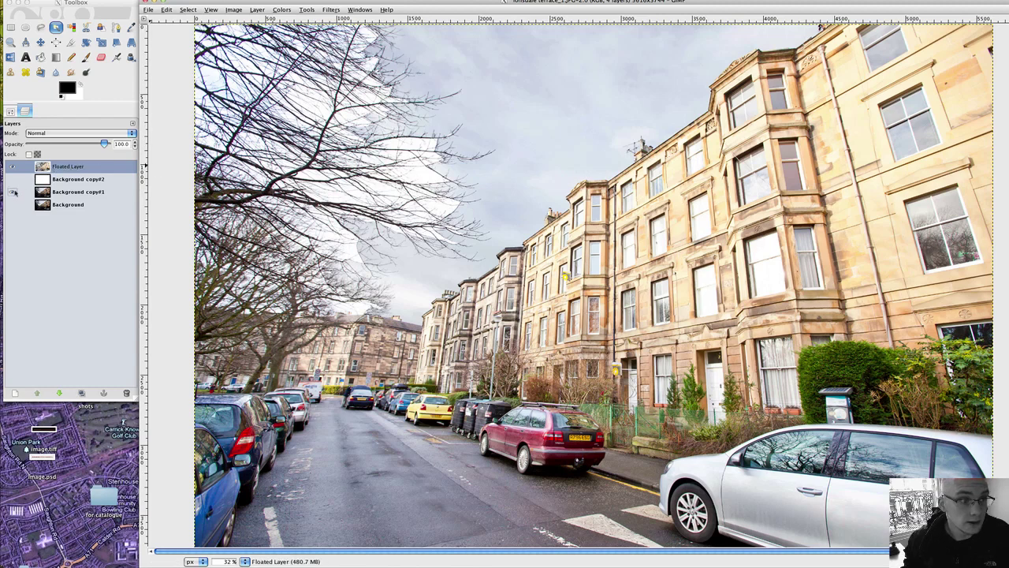
click(12, 194)
click(12, 193)
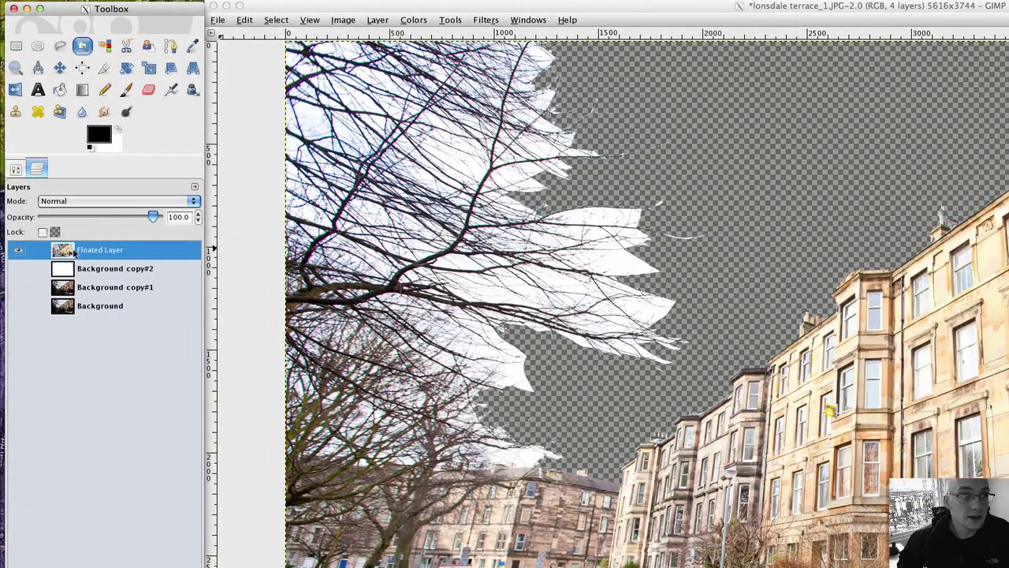
right_click(74, 251)
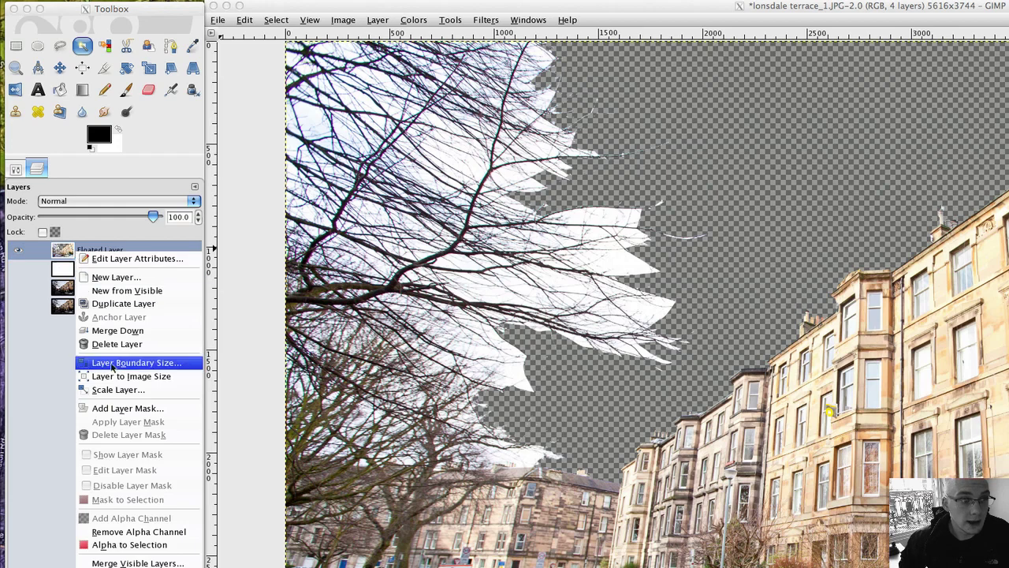
click(119, 407)
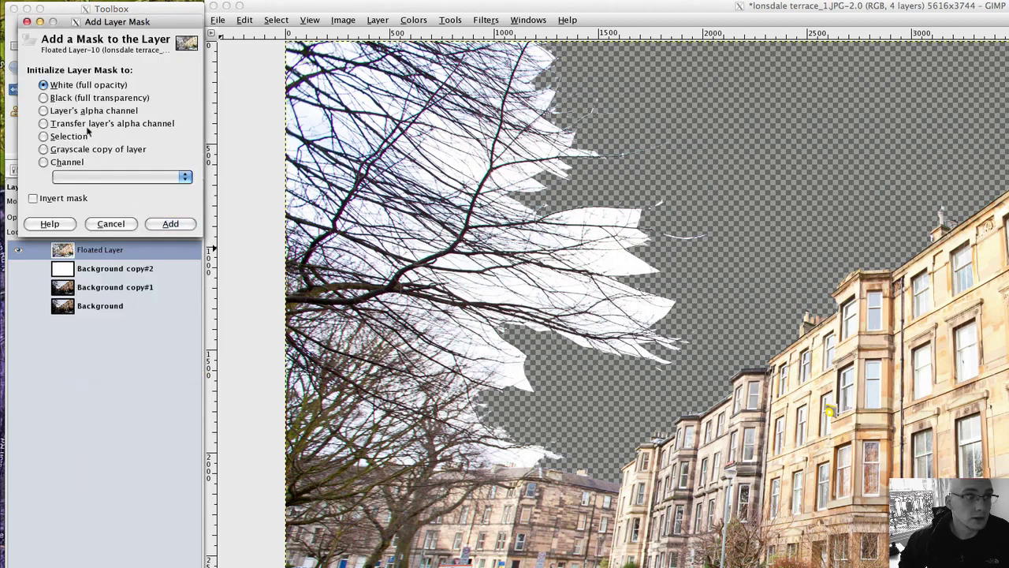
key(Return)
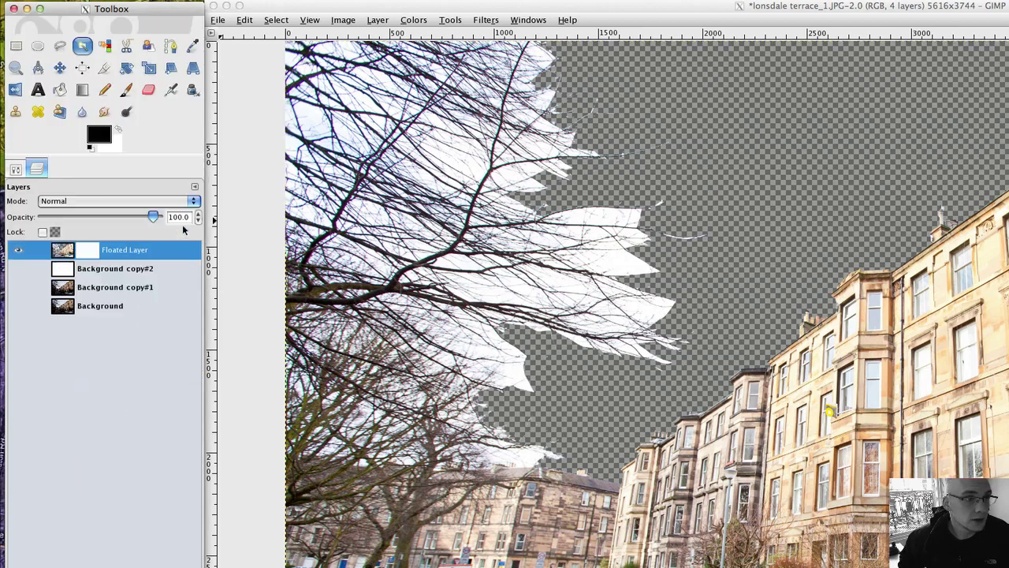
Step: Show the Background copy#1 layer and set the Paintbrush to the Circle Fuzzy (19) brush at 75.3 opacity
click(17, 287)
click(126, 89)
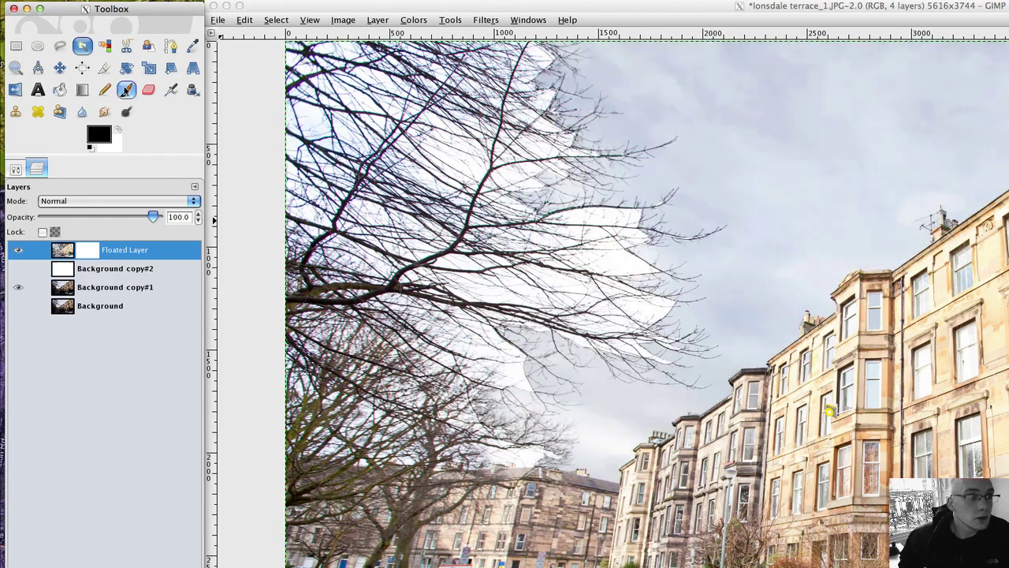
click(15, 170)
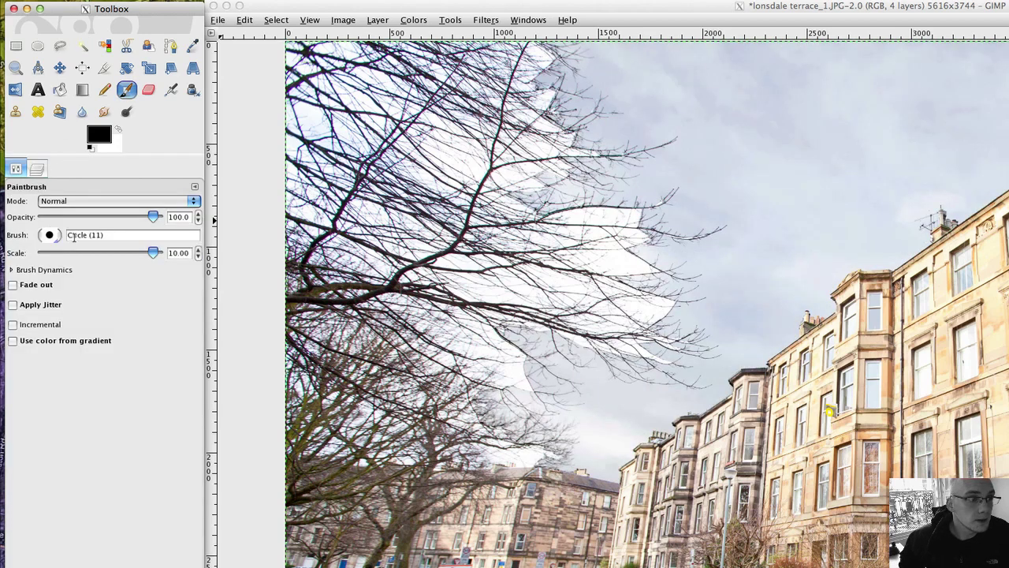
click(50, 235)
click(64, 323)
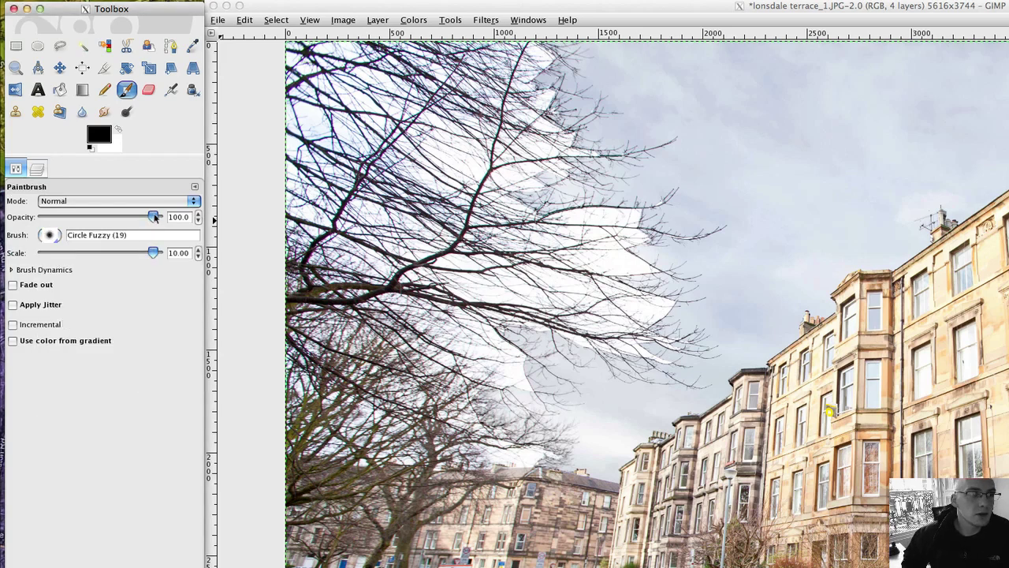
drag(150, 218, 129, 219)
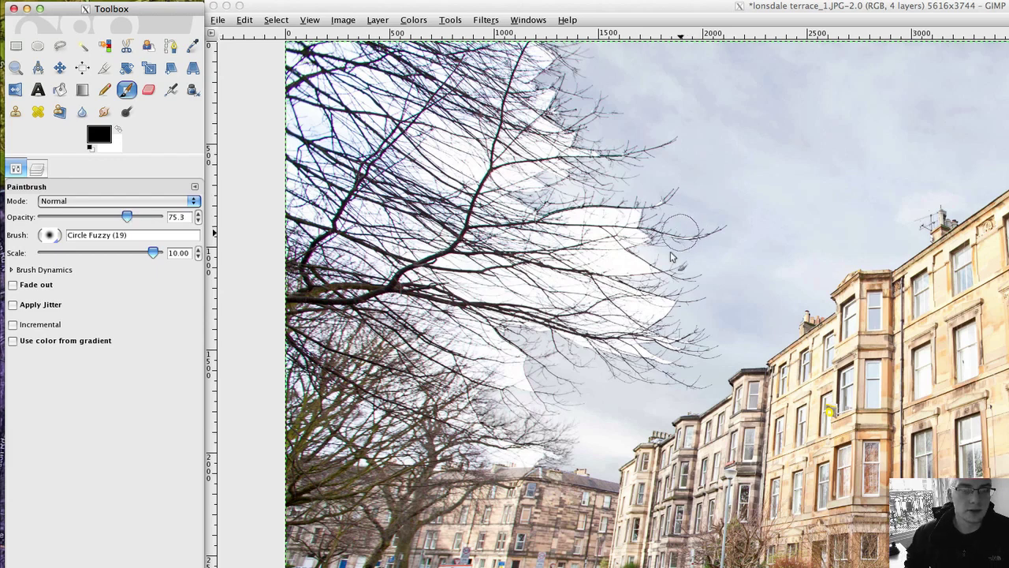
Step: Paint black on the Floated Layer mask over the white sky between the tree branches, reducing the brush opacity to 67.9 for the lower tree
click(670, 310)
mouse_move(670, 310)
mouse_down()
mouse_move(655, 331)
mouse_move(678, 347)
mouse_move(633, 355)
mouse_move(505, 335)
mouse_move(528, 379)
mouse_move(499, 392)
mouse_up()
mouse_move(541, 447)
mouse_down()
mouse_move(727, 184)
mouse_move(599, 221)
mouse_move(607, 224)
mouse_move(572, 177)
mouse_move(473, 118)
mouse_move(335, 70)
mouse_move(418, 54)
mouse_move(542, 52)
mouse_up()
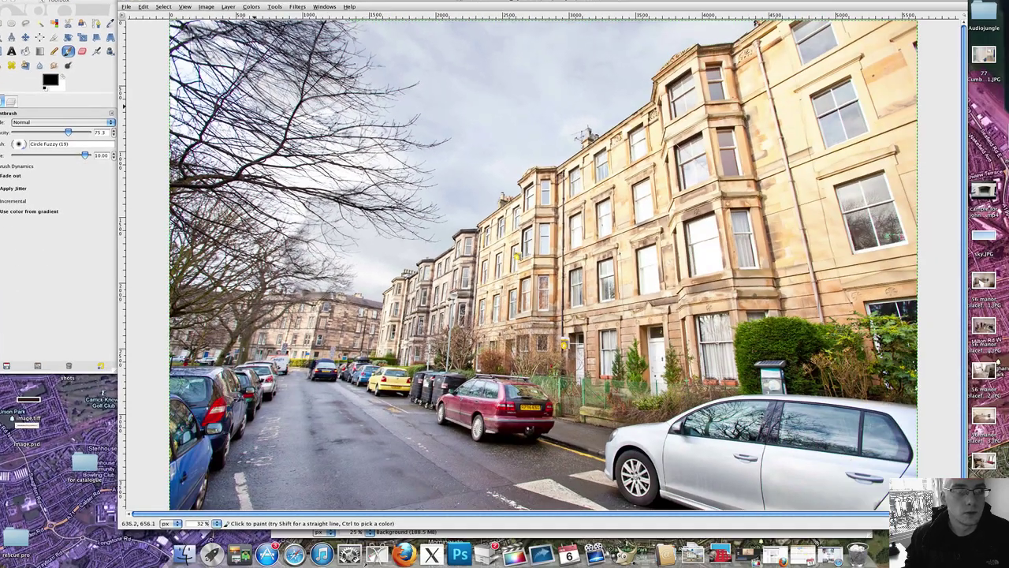
mouse_move(473, 237)
mouse_down()
mouse_move(614, 269)
mouse_move(341, 72)
mouse_move(228, 47)
mouse_move(268, 189)
mouse_move(355, 150)
mouse_move(166, 130)
mouse_up()
drag(85, 132, 63, 132)
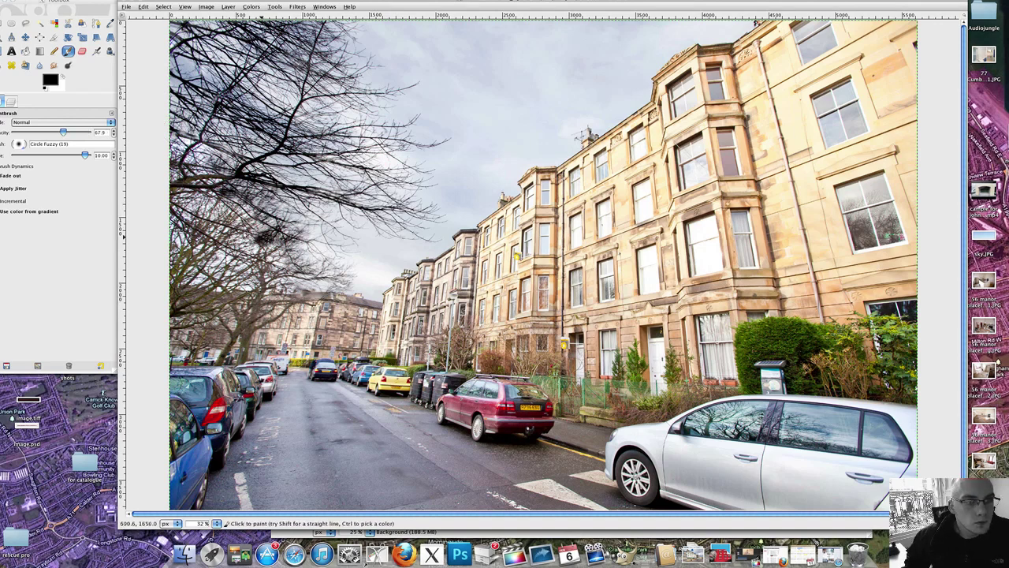
mouse_move(252, 237)
mouse_down()
mouse_move(177, 189)
mouse_move(229, 169)
mouse_move(292, 287)
mouse_move(181, 190)
mouse_move(315, 213)
mouse_move(236, 276)
mouse_move(253, 284)
mouse_up()
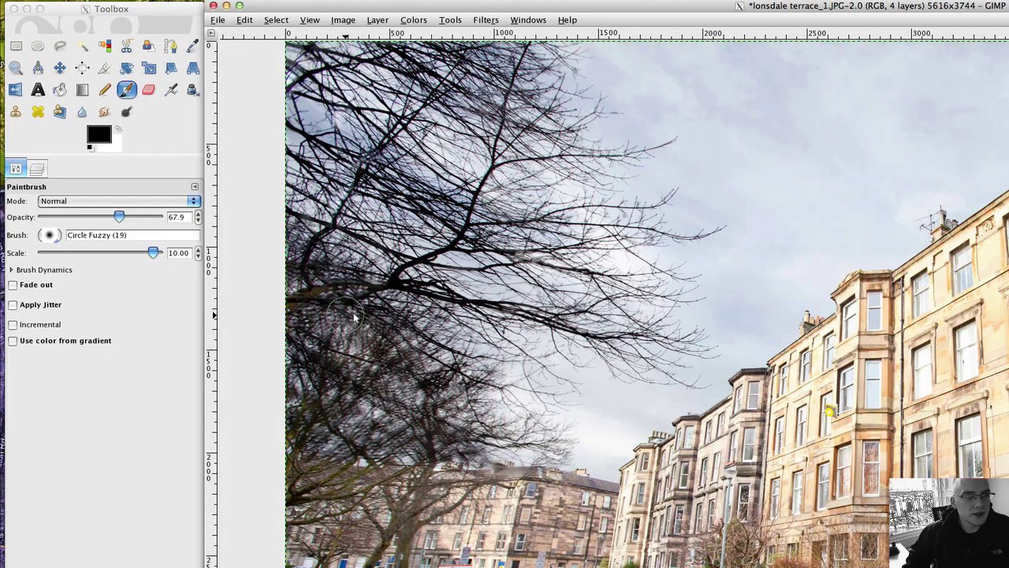
Step: Swap the foreground and background colours to paint with white and set the brush scale to 9.33
click(118, 130)
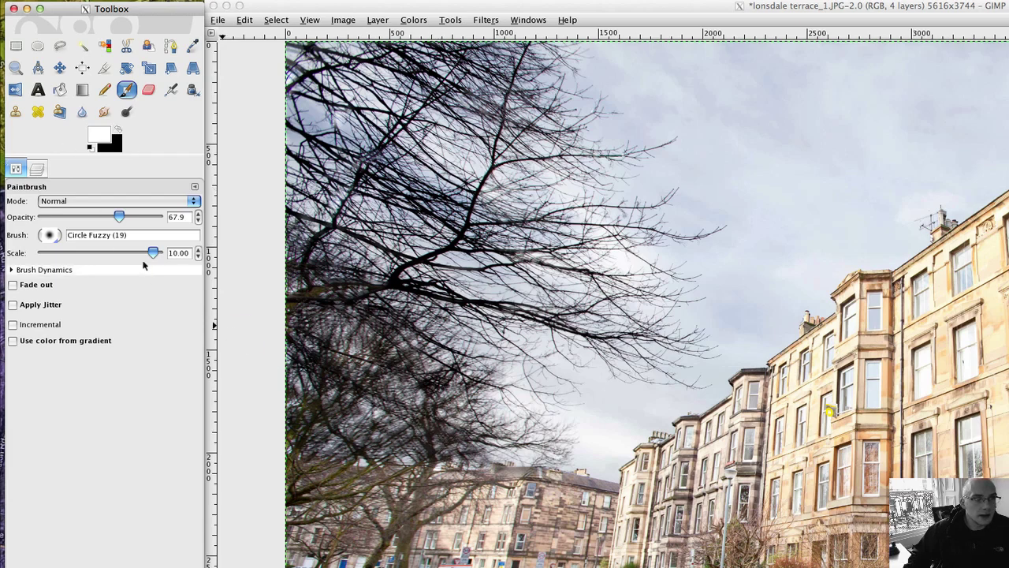
drag(154, 253, 151, 252)
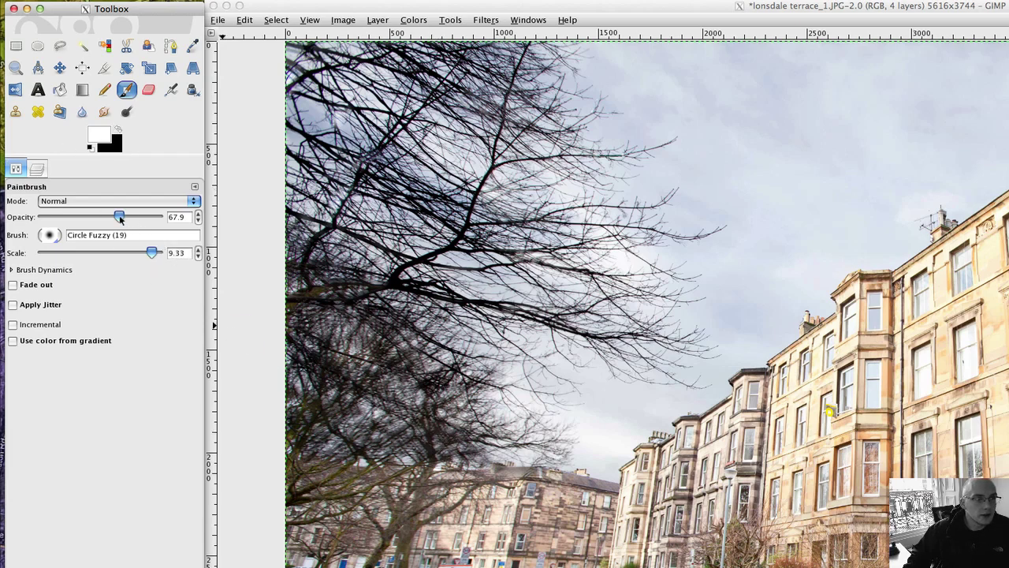